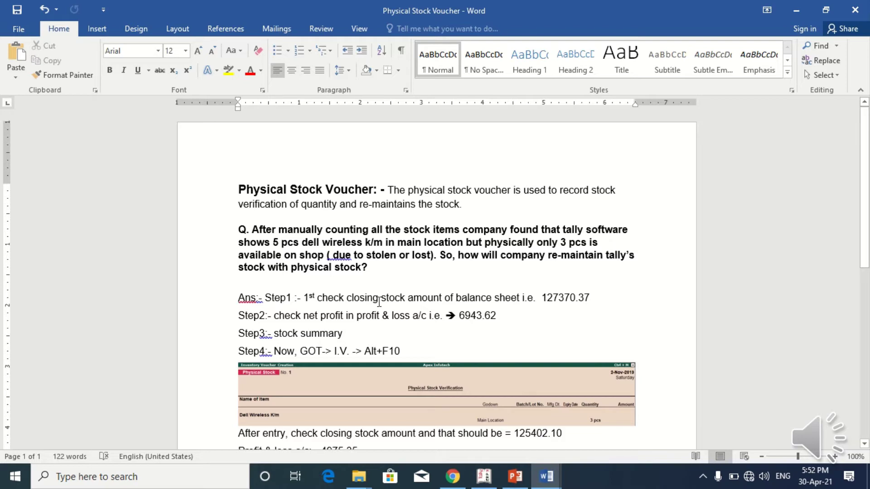
Switch to Tally.ERP 9, leave the godown report and open the Stock Summary of Apex Infotech 10to11
left_click(491, 482)
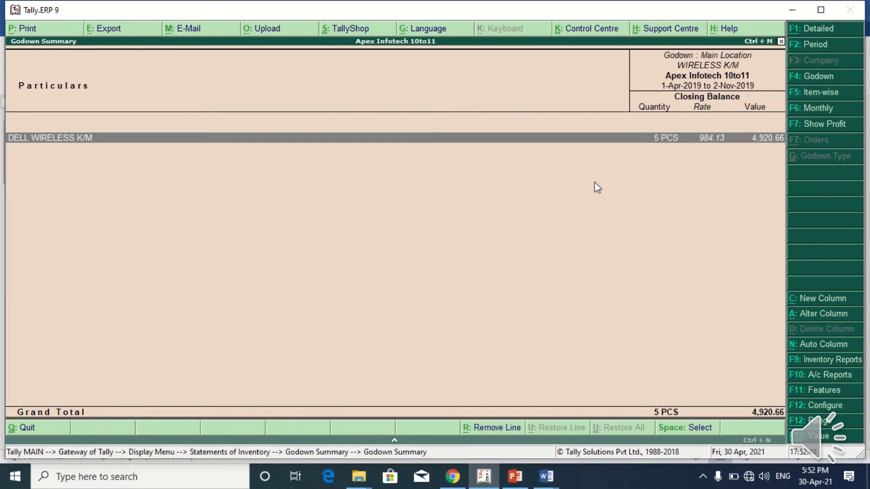
key("Escape")
key("Escape")
key("Escape")
key("Escape")
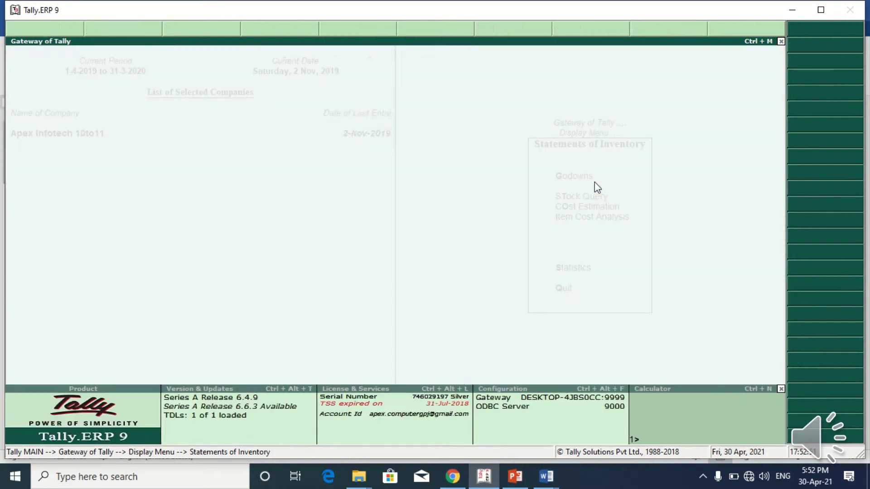
key("Escape")
key("Home")
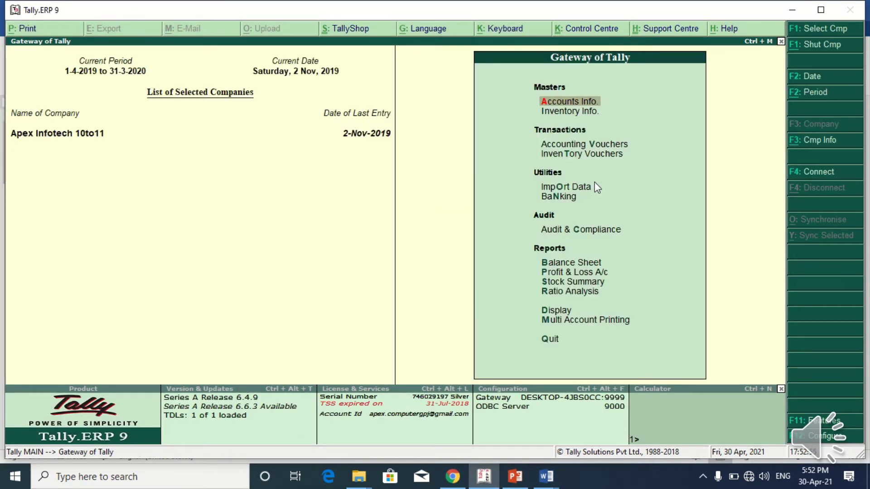
key("s")
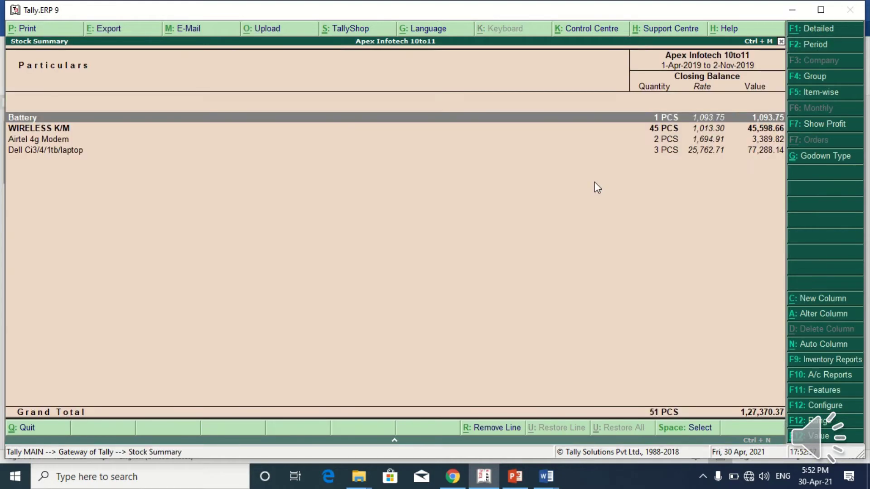
Drill down through the WIRELESS K/M group to the November vouchers of DELL WIRELESS K/M, and return to the Gateway of Tally
left_click(664, 134)
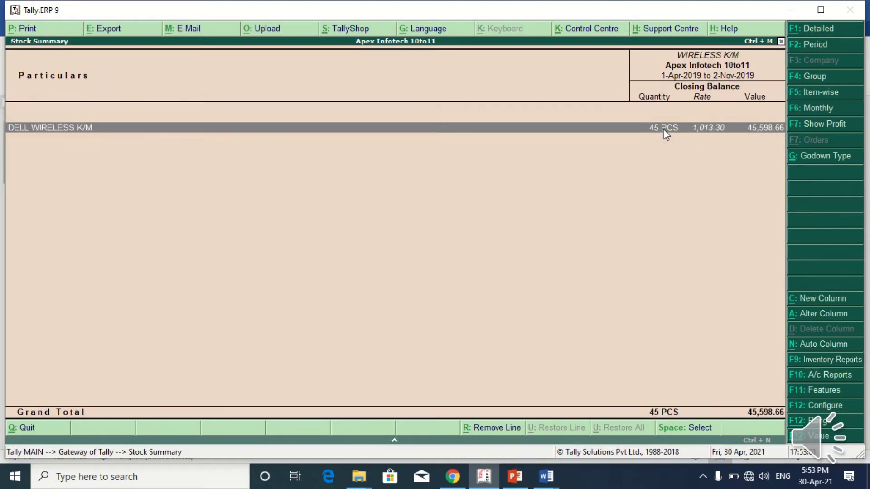
left_click(665, 134)
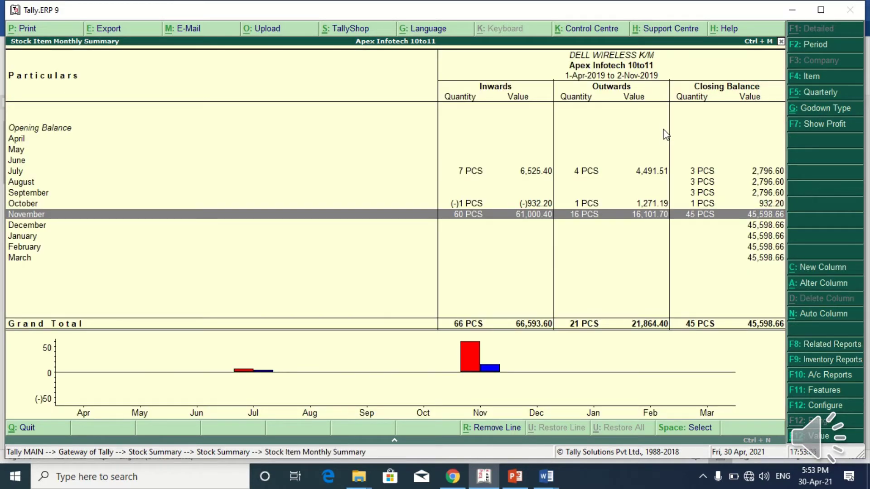
key("Return")
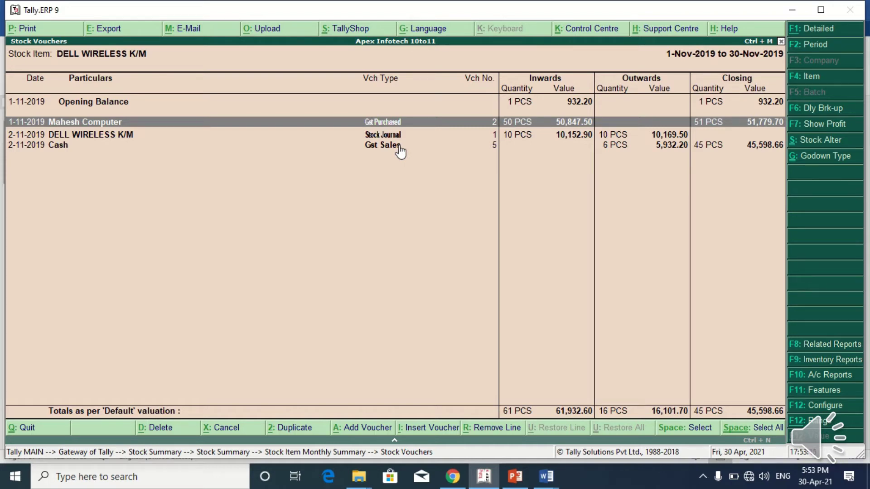
key("Escape")
key("Escape")
key("Escape")
key("Escape")
key("Escape")
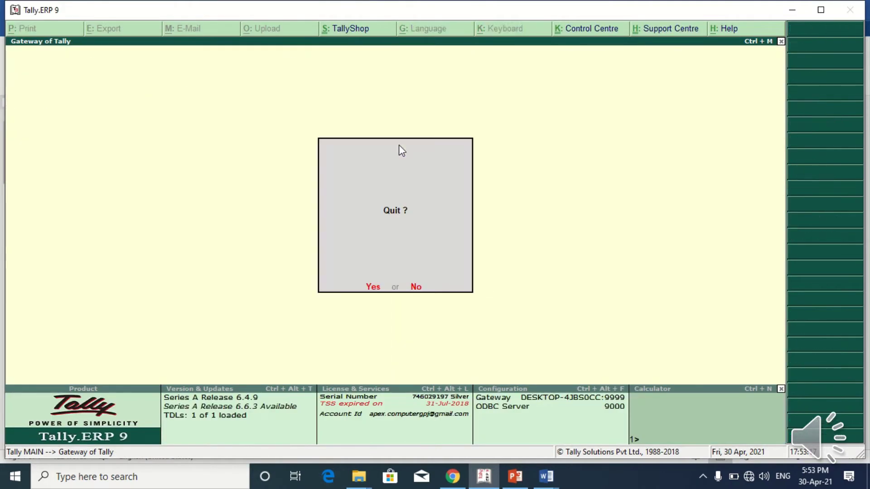
key("n")
View the Godown Summary for Main Location, highlight the WIRELESS K/M stock line, and return to the Gateway of Tally
key("d")
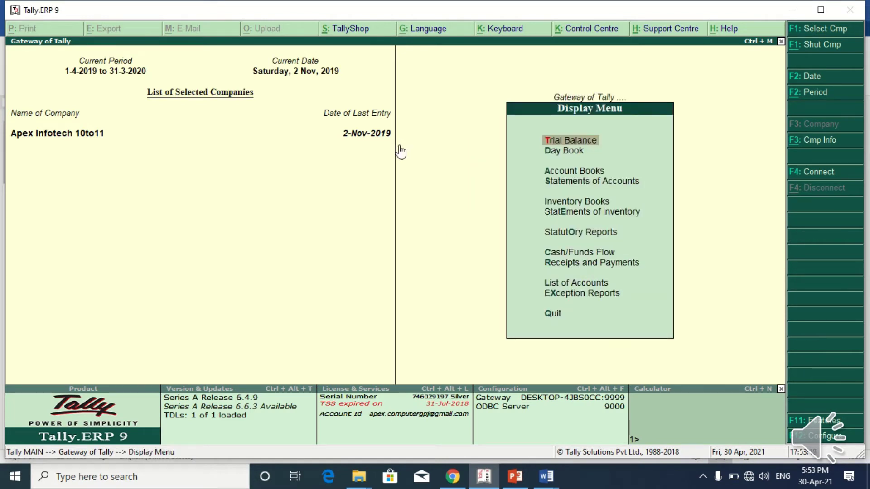
key("e")
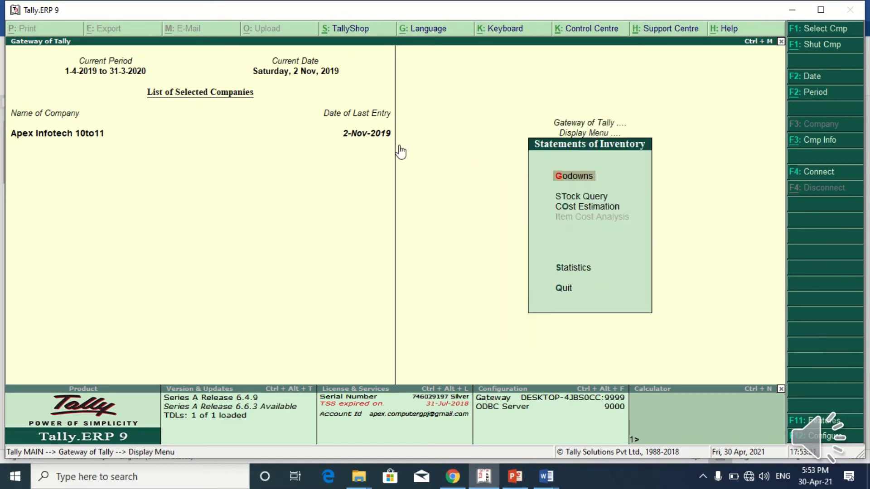
key("g")
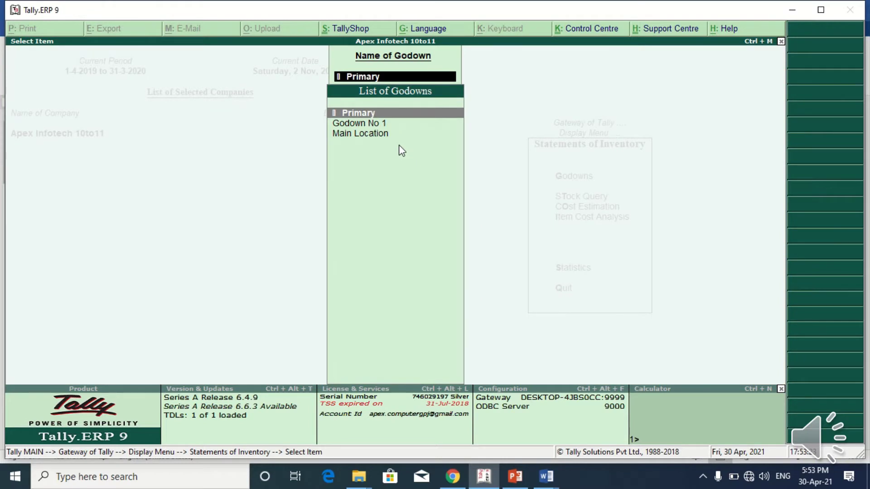
key("Down")
key("Down")
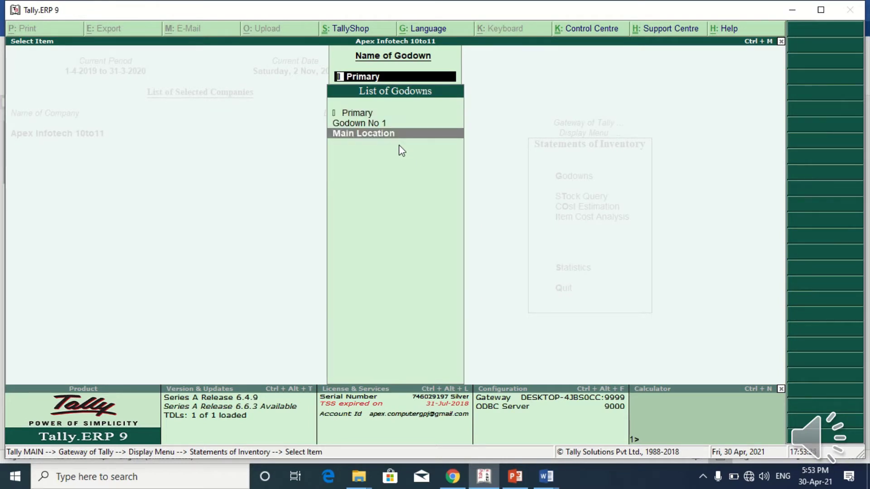
key("Return")
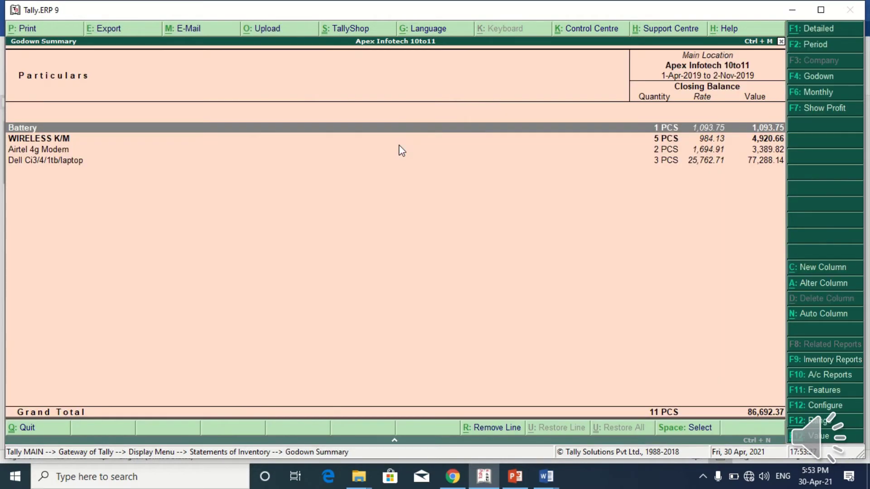
key("Down")
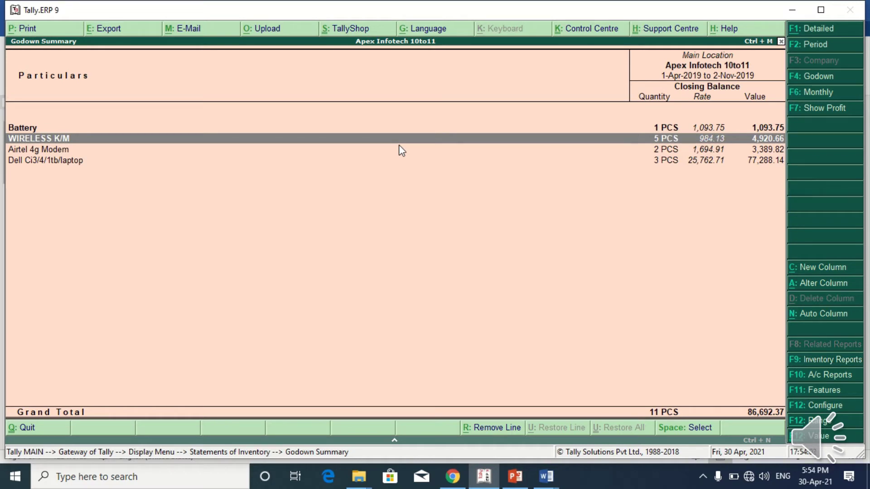
key("Escape")
key("Escape")
key("Escape")
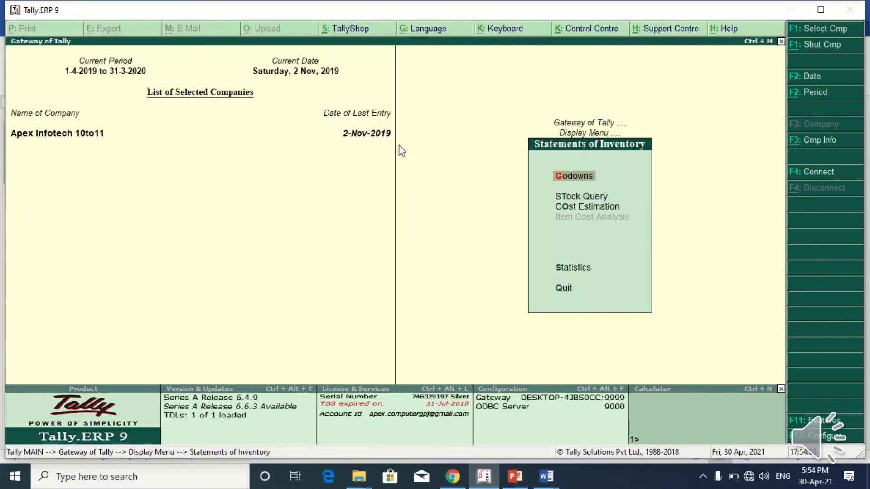
key("Escape")
key("Escape")
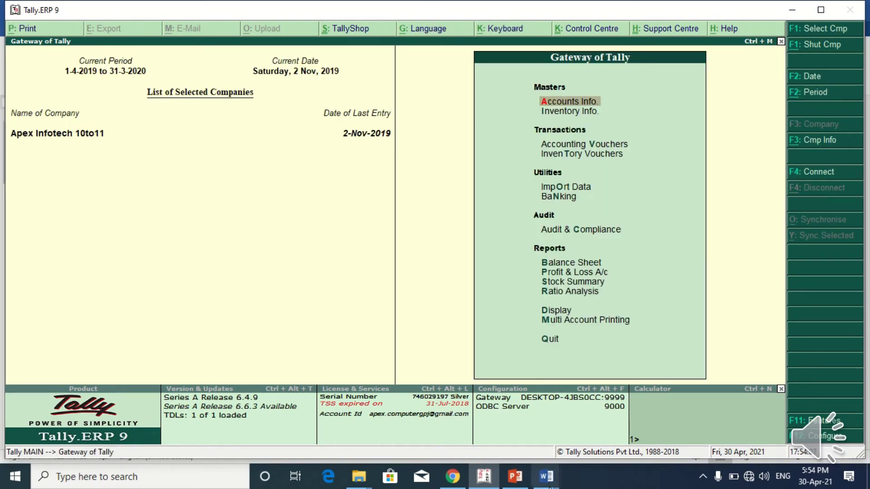
Consult the Physical Stock Voucher notes in Word and check the closing stock in Tally's detailed Balance Sheet
left_click(550, 480)
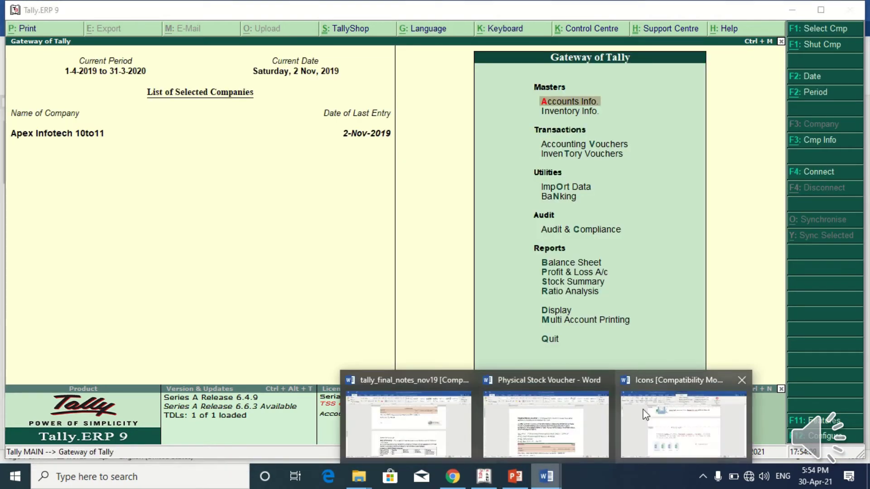
left_click(560, 418)
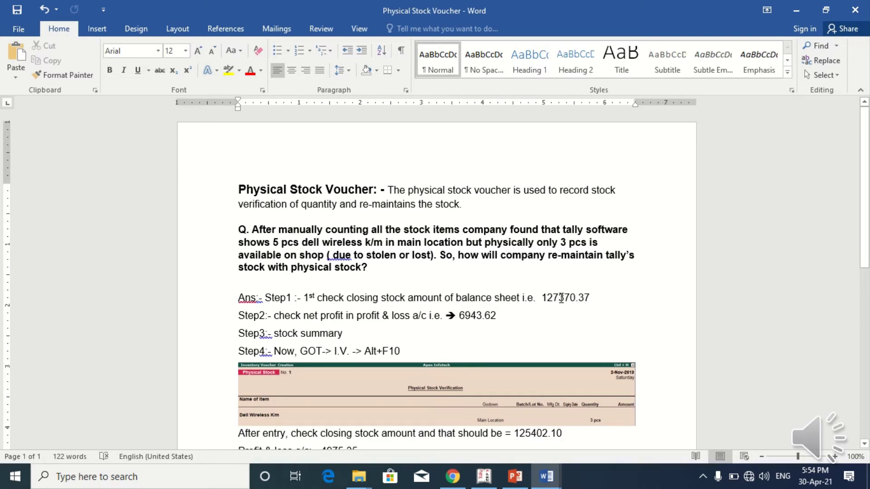
left_click(486, 476)
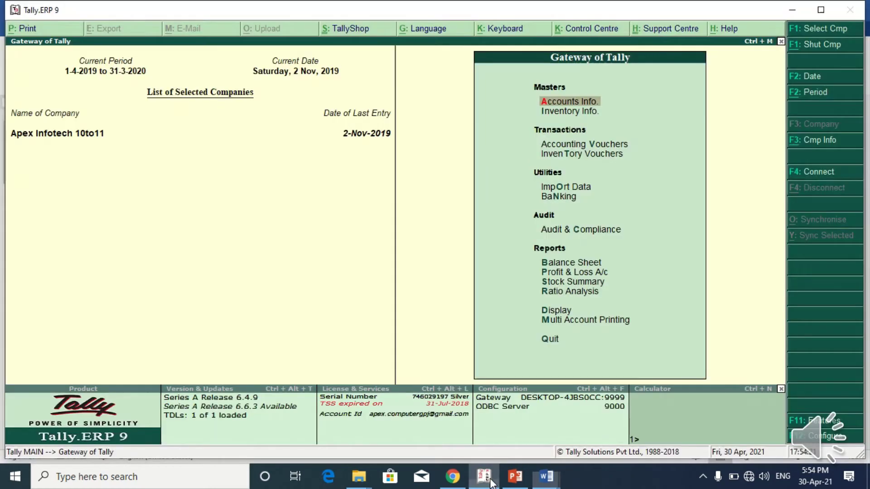
key("b")
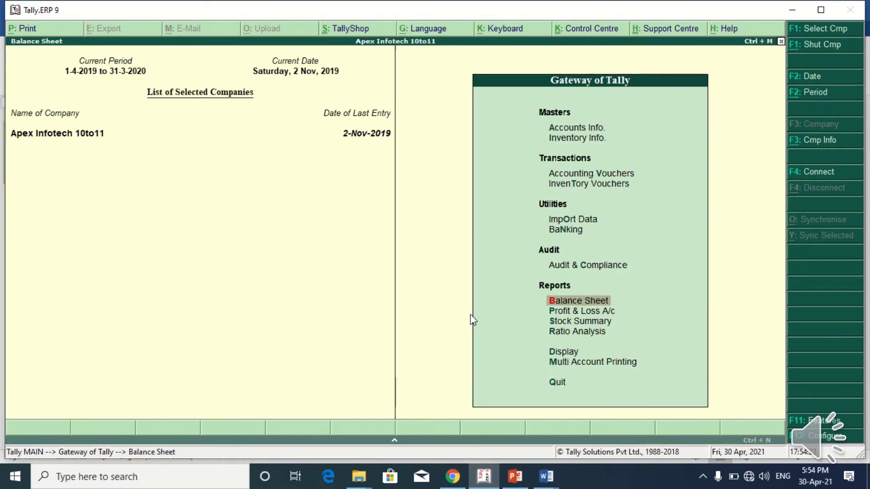
key("alt+F1")
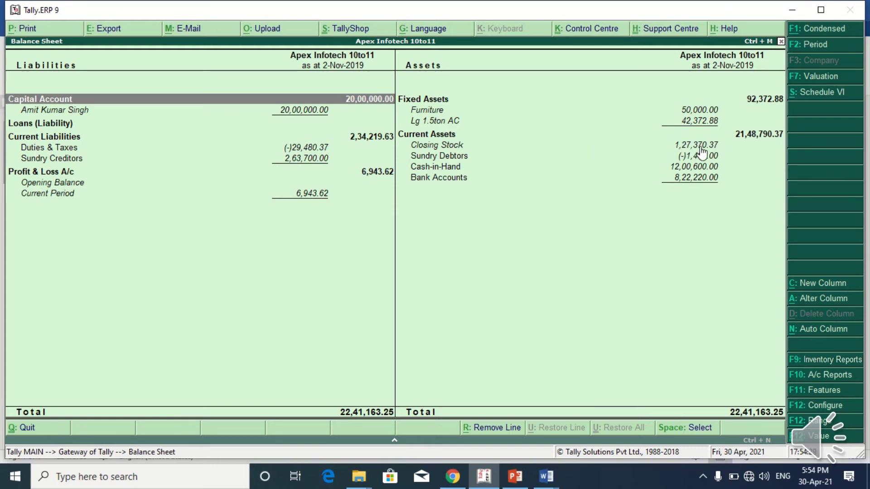
Compare the net profit noted in the Physical Stock Voucher document in Word with the Profit & Loss figure in Tally's Balance Sheet
left_click(546, 477)
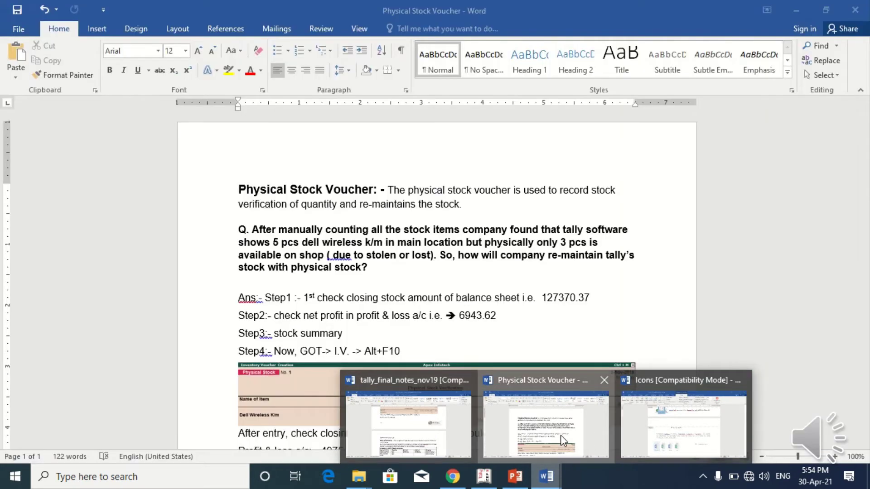
left_click(561, 435)
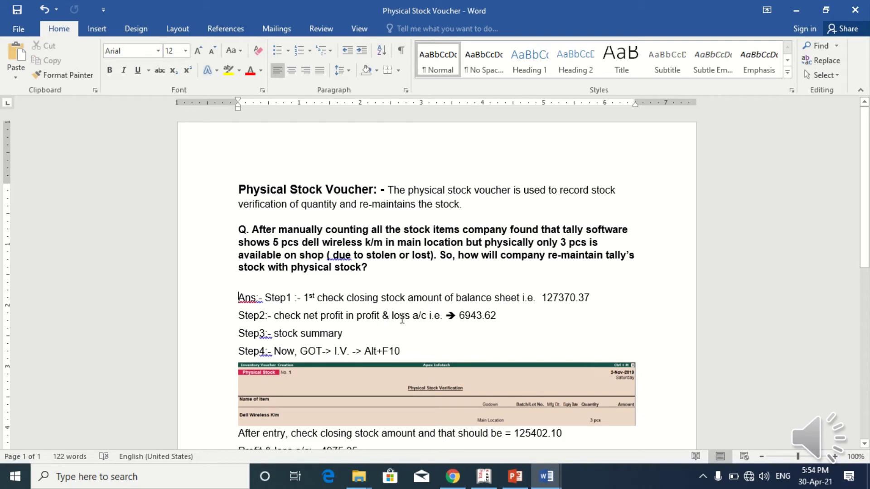
left_click(486, 476)
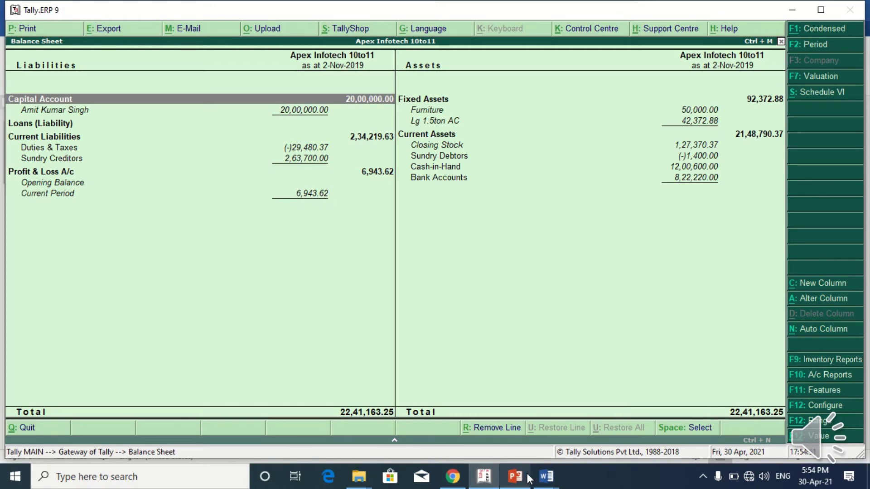
mouse_move(546, 478)
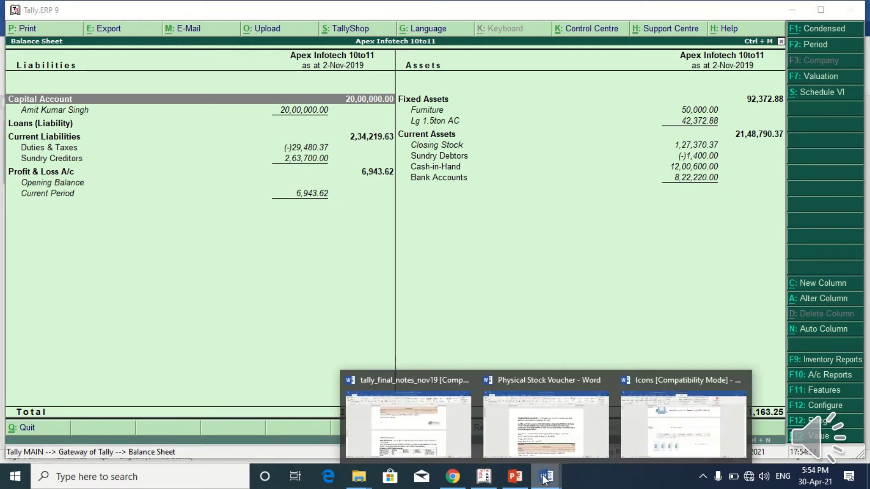
left_click(544, 428)
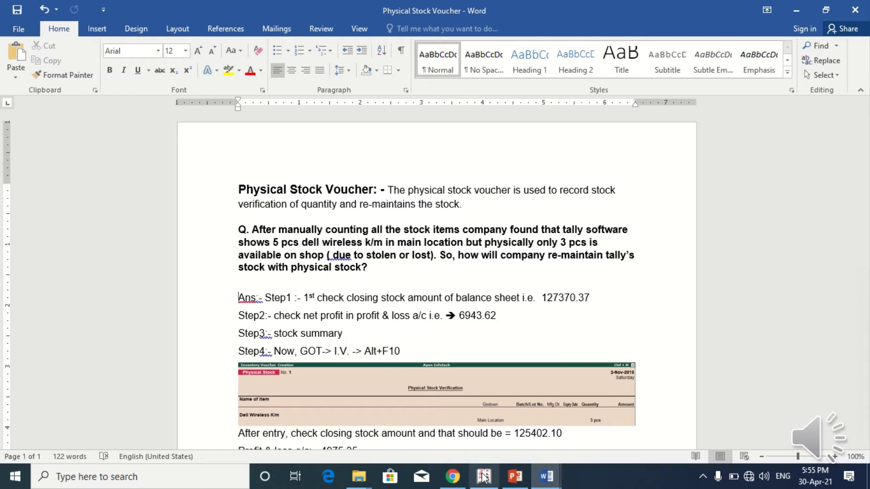
Return to Tally, close the Balance Sheet and start a new Physical Stock inventory voucher
key("alt+Tab")
key("Escape")
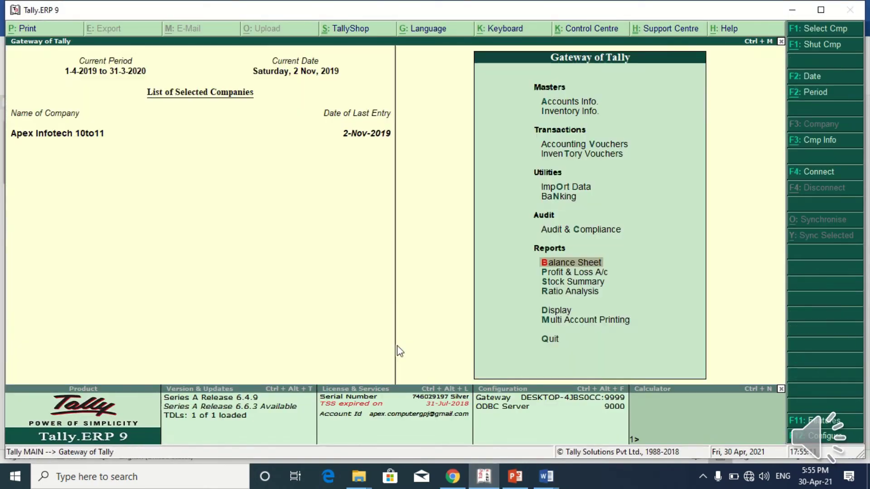
key("Escape")
key("n")
key("Down")
key("Down")
key("Return")
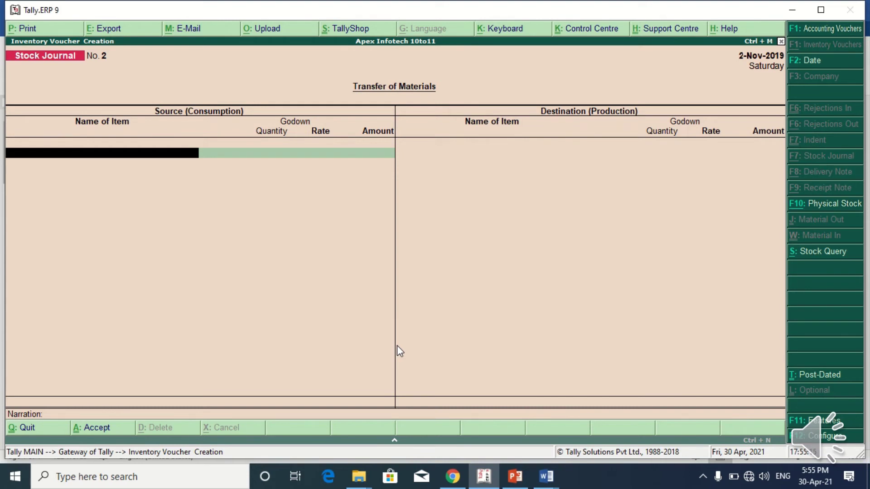
key("F10")
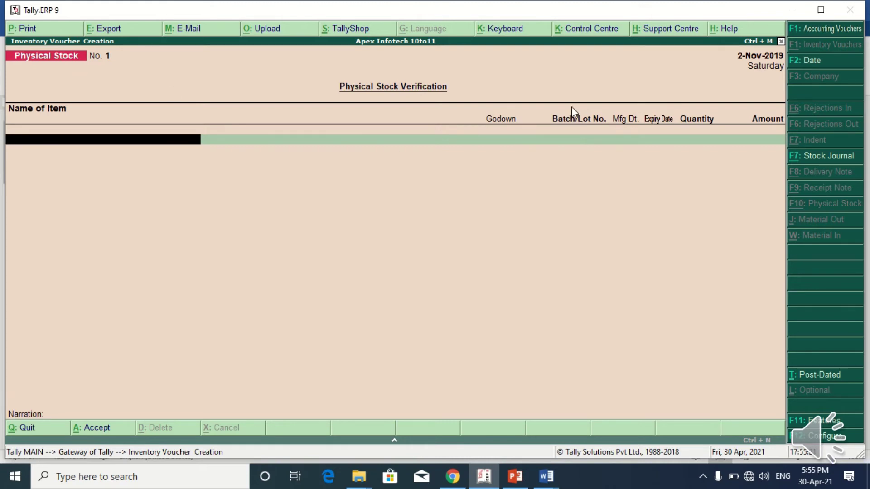
Review the sample physical stock entry in the Word notes and return to the voucher in Tally
left_click(545, 481)
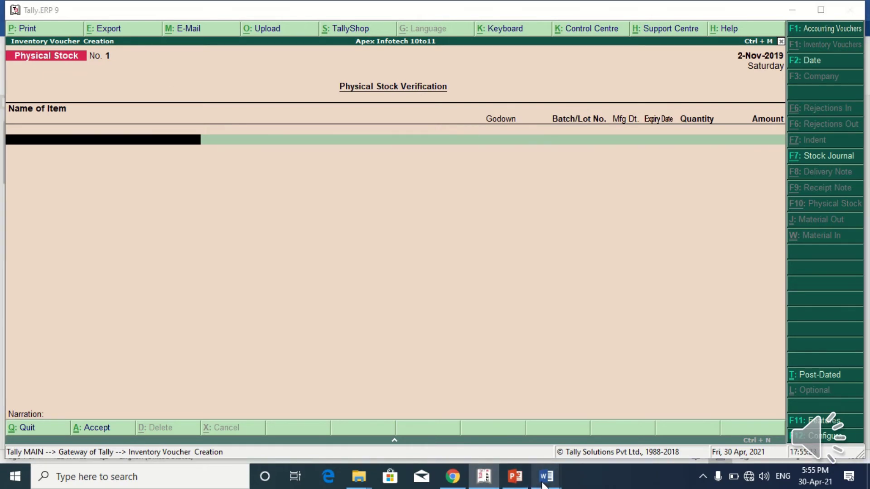
left_click(545, 439)
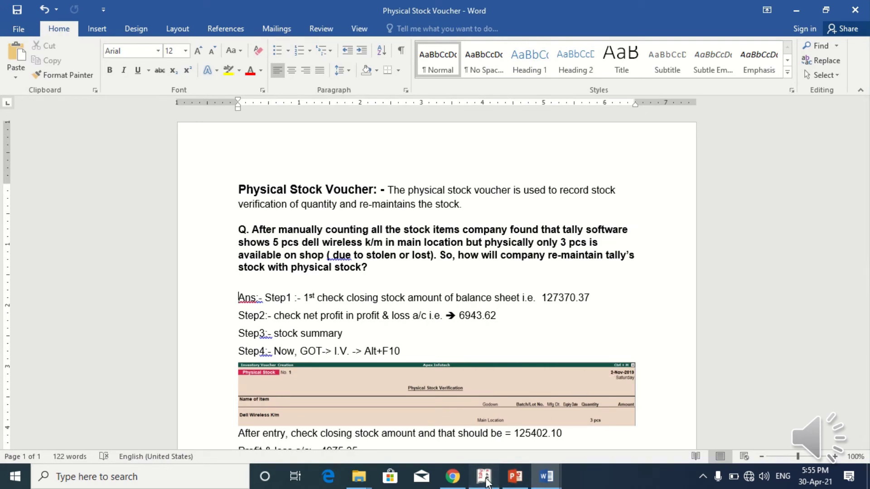
left_click(484, 478)
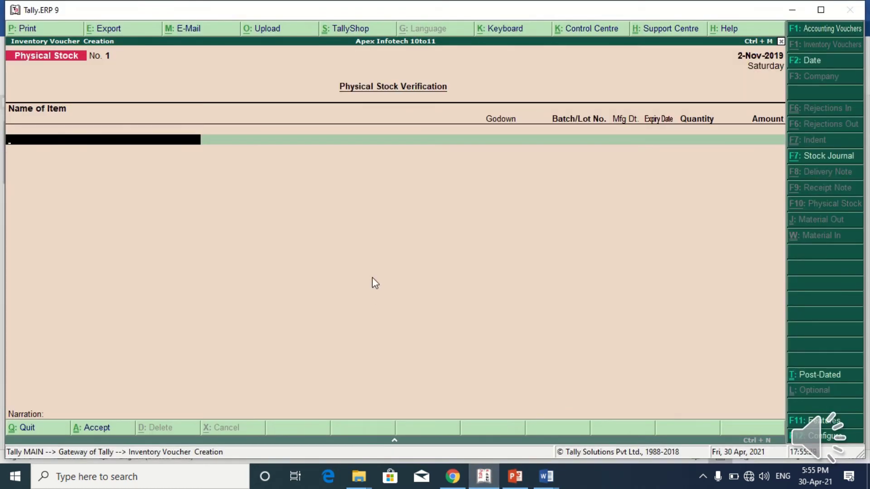
Enter DELL WIRELESS K/M as the stock item in the physical stock voucher
type("Dell")
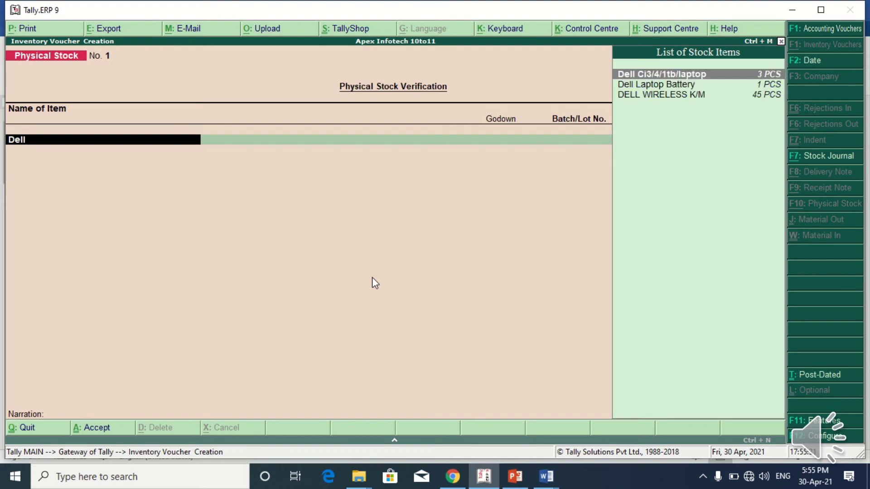
key("Down")
key("Down")
key("Return")
key("Return")
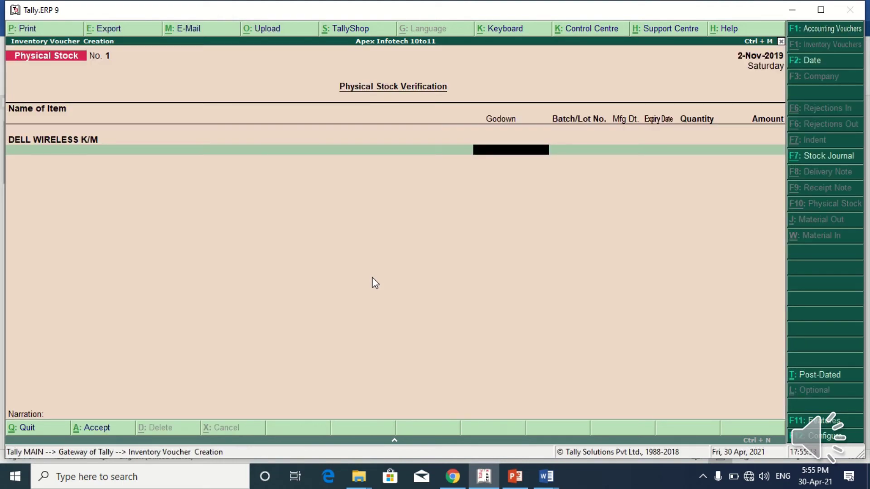
key("BackSpace")
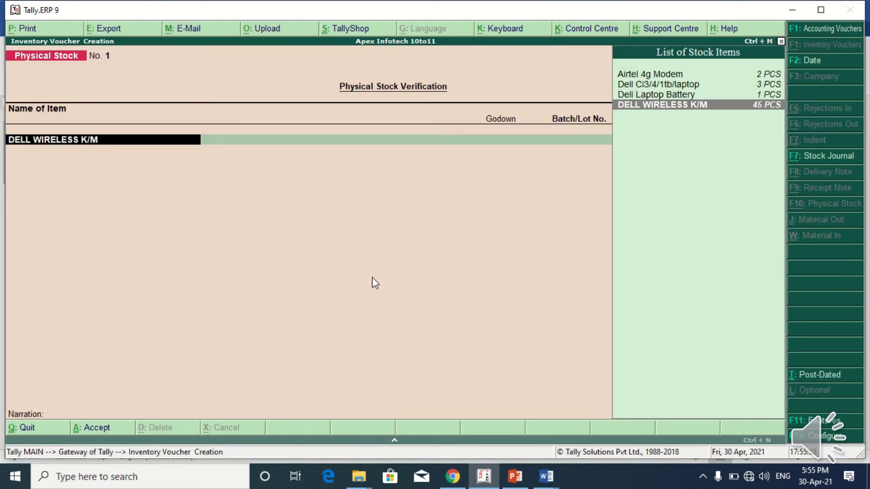
key("Return")
key("Return")
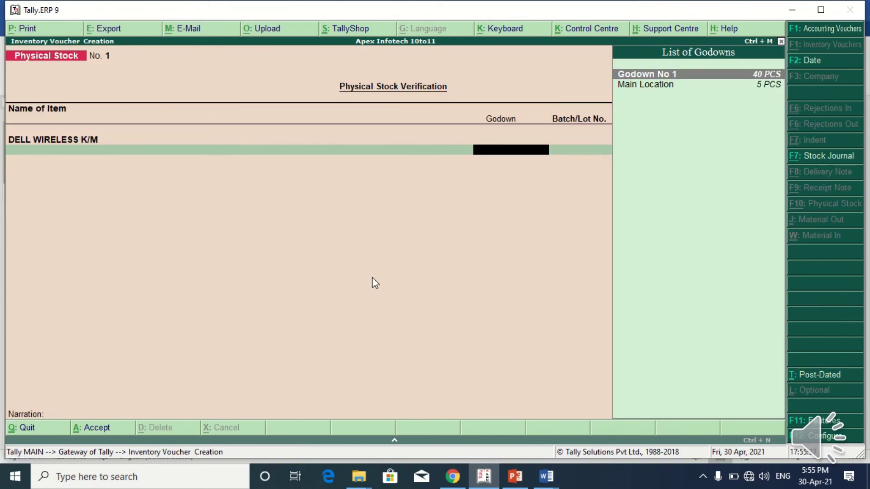
Record 3 PCS at Main Location for the item, accept the voucher without a narration and leave voucher creation
key("Down")
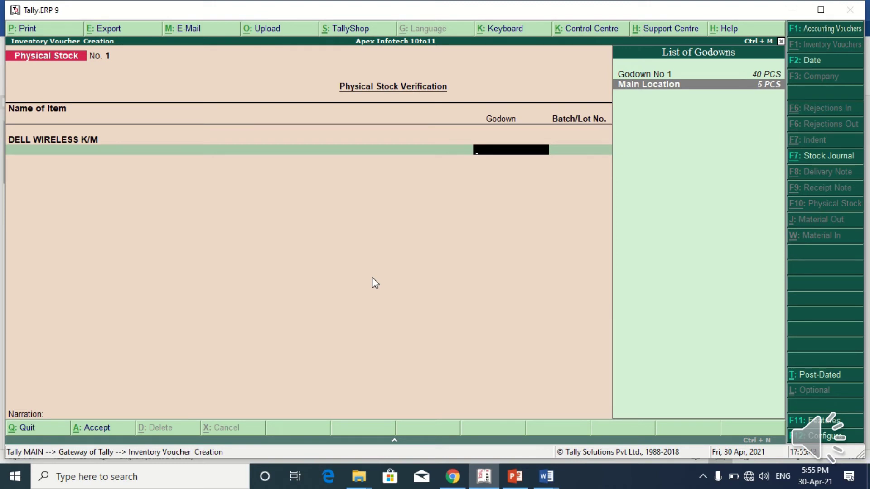
key("Return")
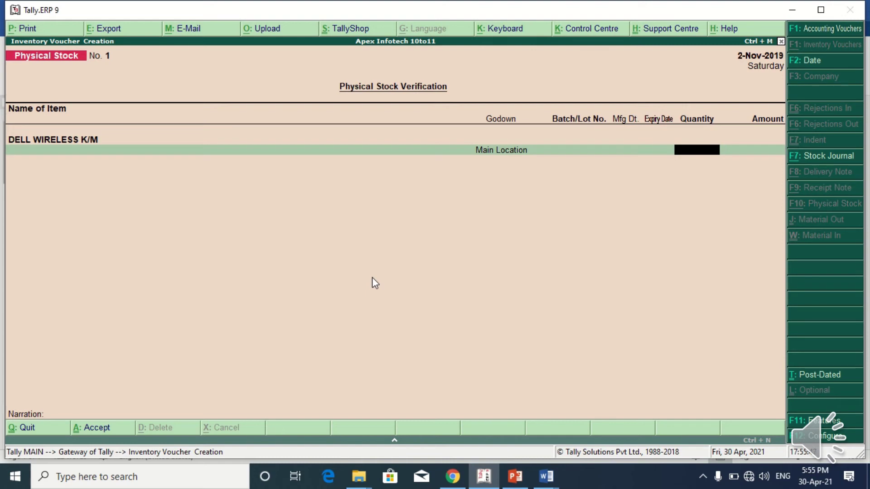
type("3")
key("Return")
key("Return")
key("Return")
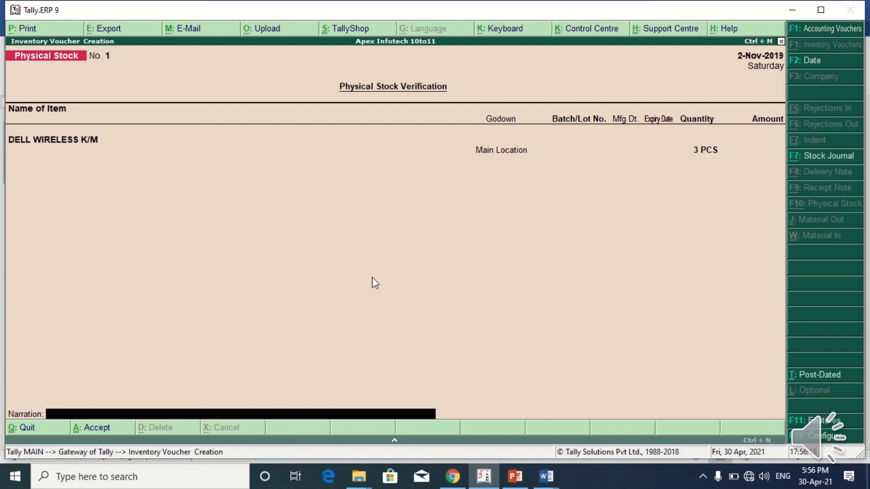
key("Return")
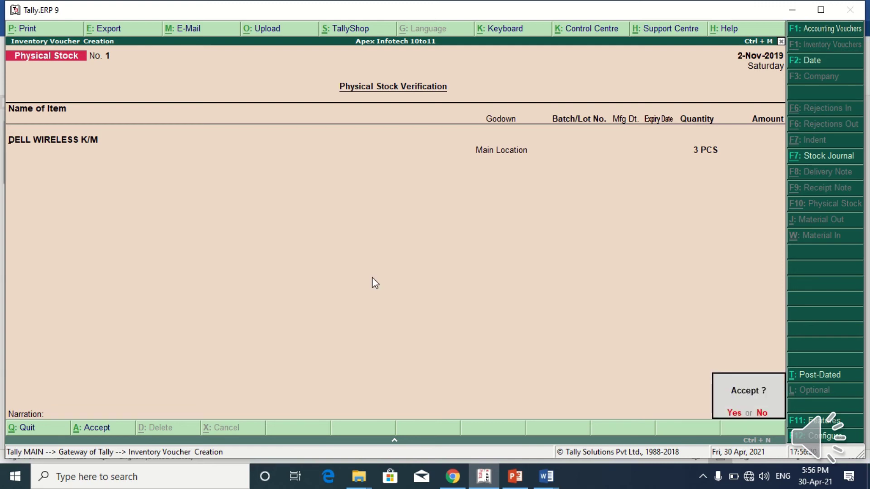
key("Return")
key("Escape")
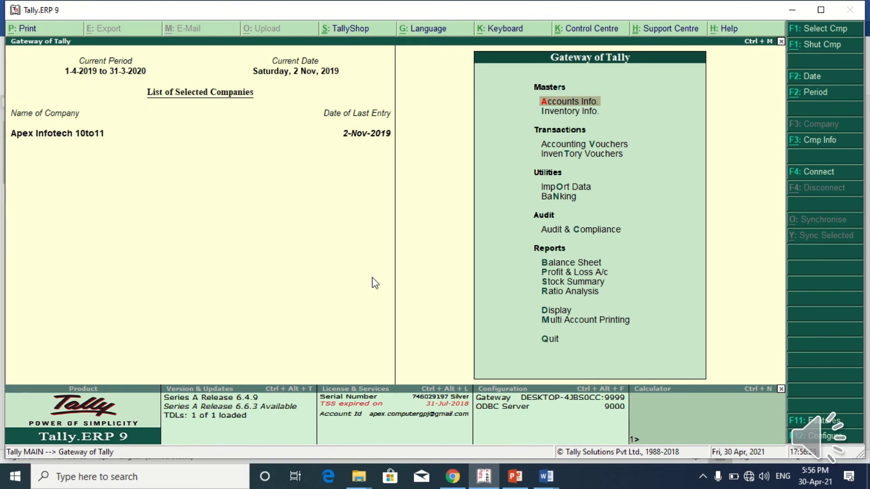
Open the detailed Balance Sheet and compare its closing stock and profit with the after-entry figures in the Word notes, returning to Tally
key("b")
key("alt+F1")
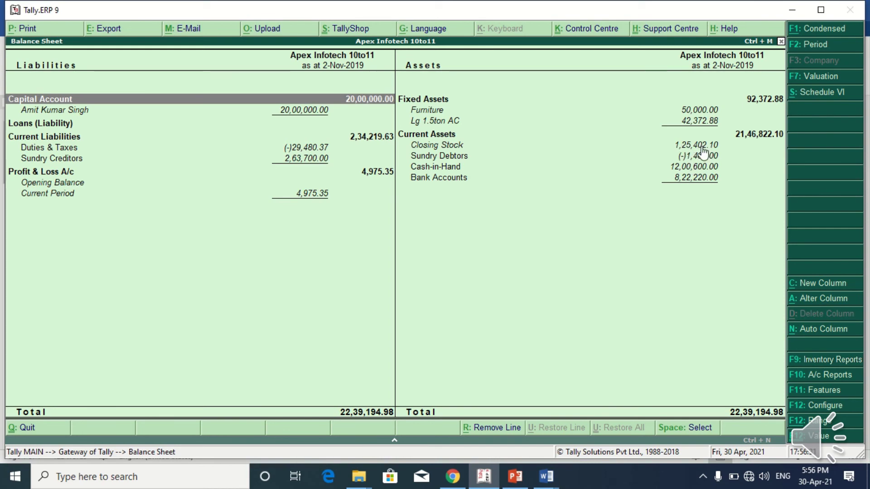
left_click(546, 477)
left_click(537, 424)
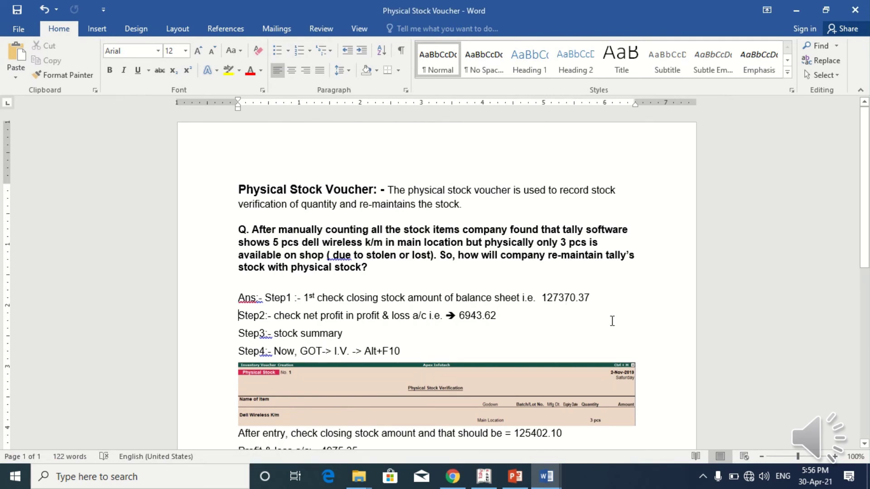
key("ctrl+End")
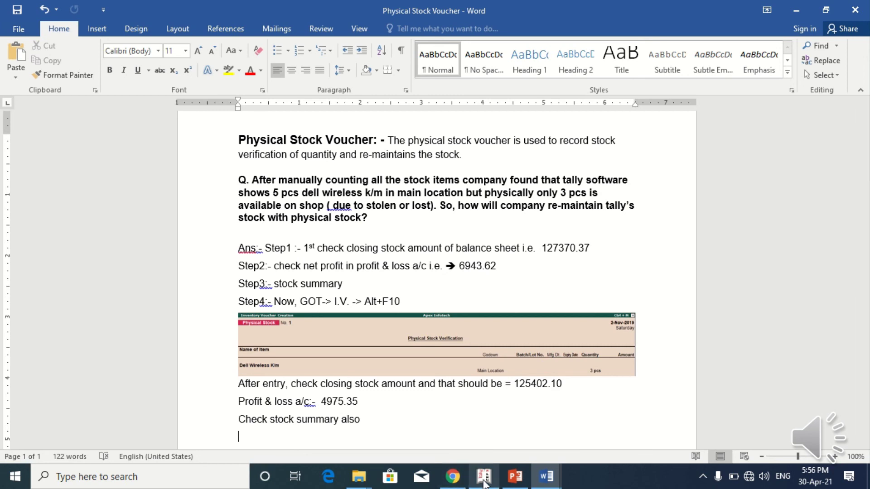
left_click(484, 483)
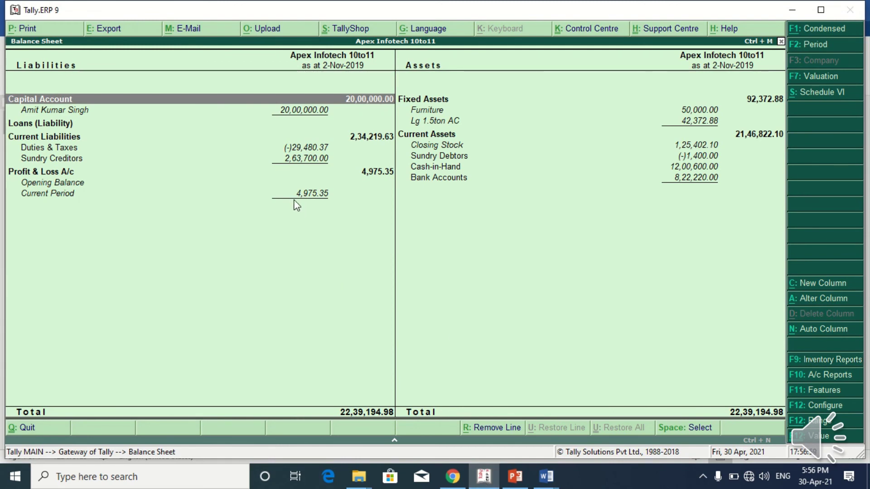
Close the Balance Sheet and check the WIRELESS K/M stock in the Godown Summary for Main Location
key("Escape")
key("Escape")
key("Escape")
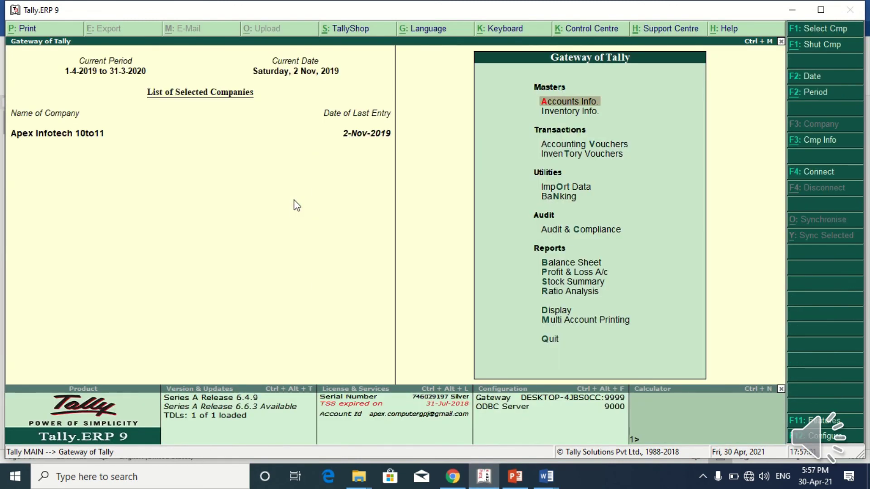
key("d")
key("i")
key("Return")
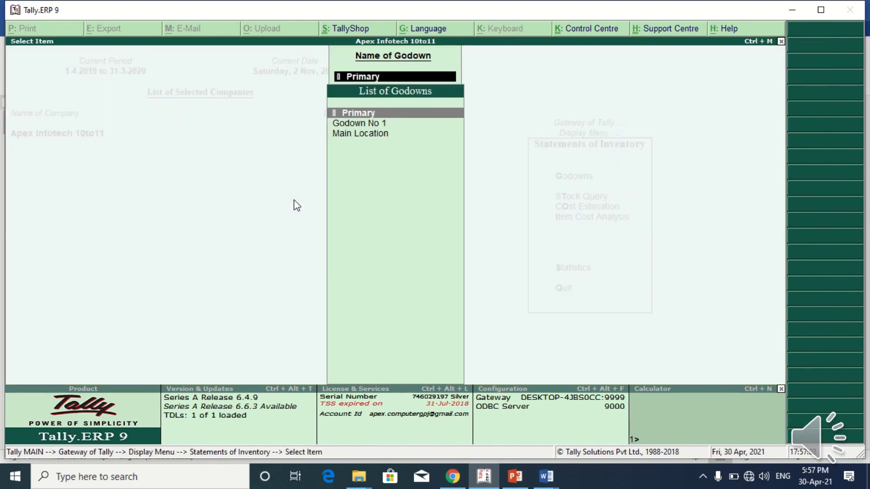
key("Down")
key("Down")
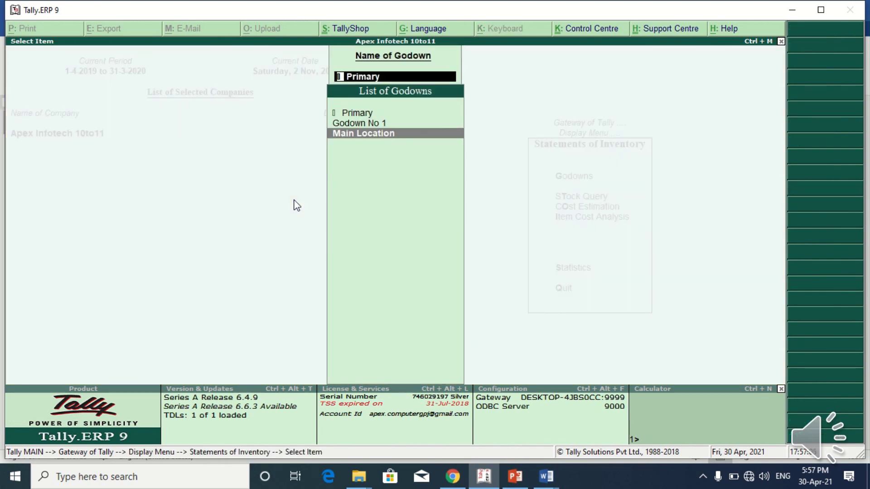
key("Return")
key("Down")
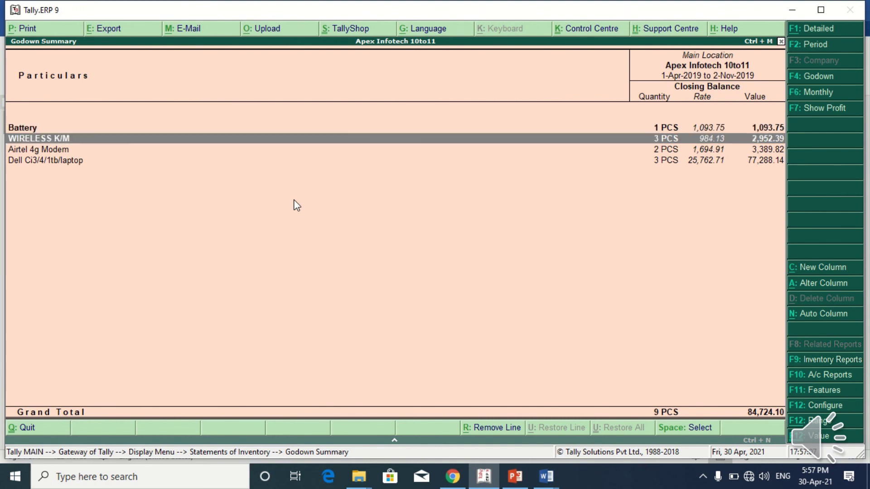